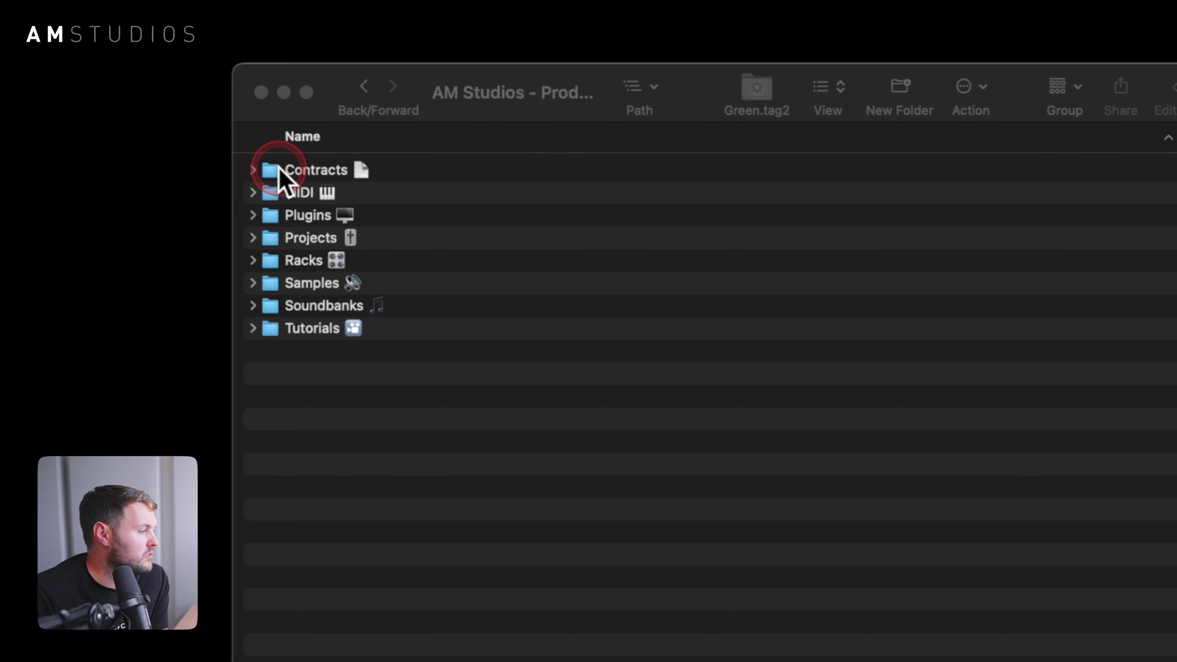
Step: Look through the Contracts folder and the MIDI folder's I Made, I purchased and Remix Packs subfolders, leaving MIDI collapsed
{"action": "left_click", "coordinate": [251, 168]}
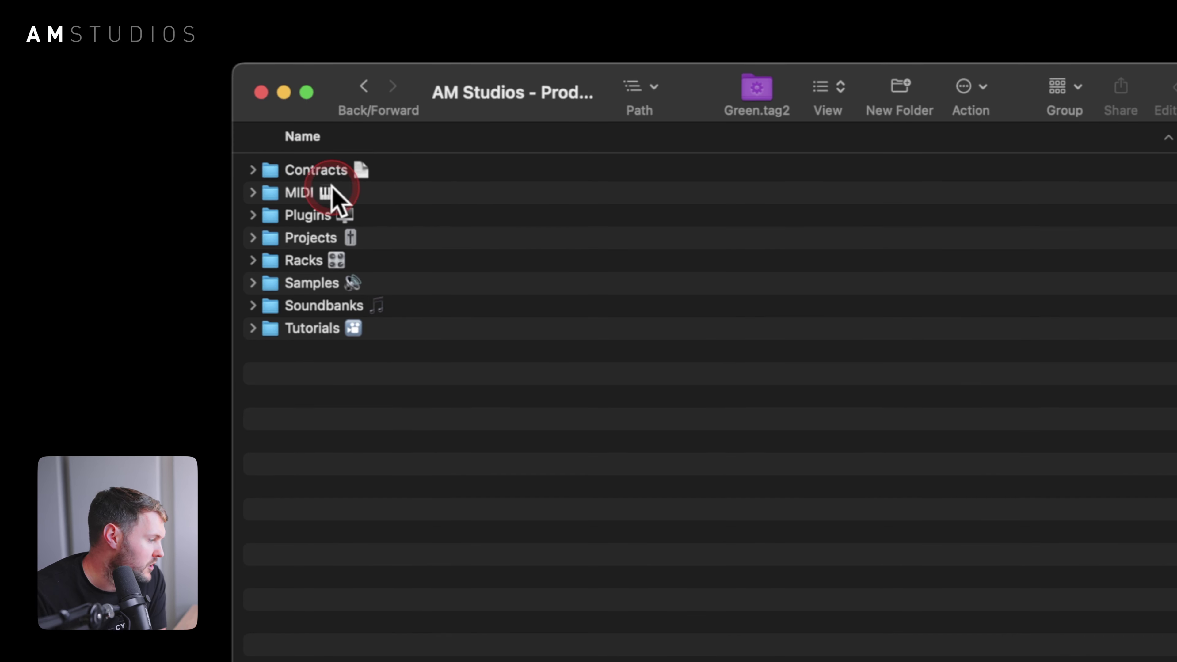
{"action": "left_click", "coordinate": [253, 193]}
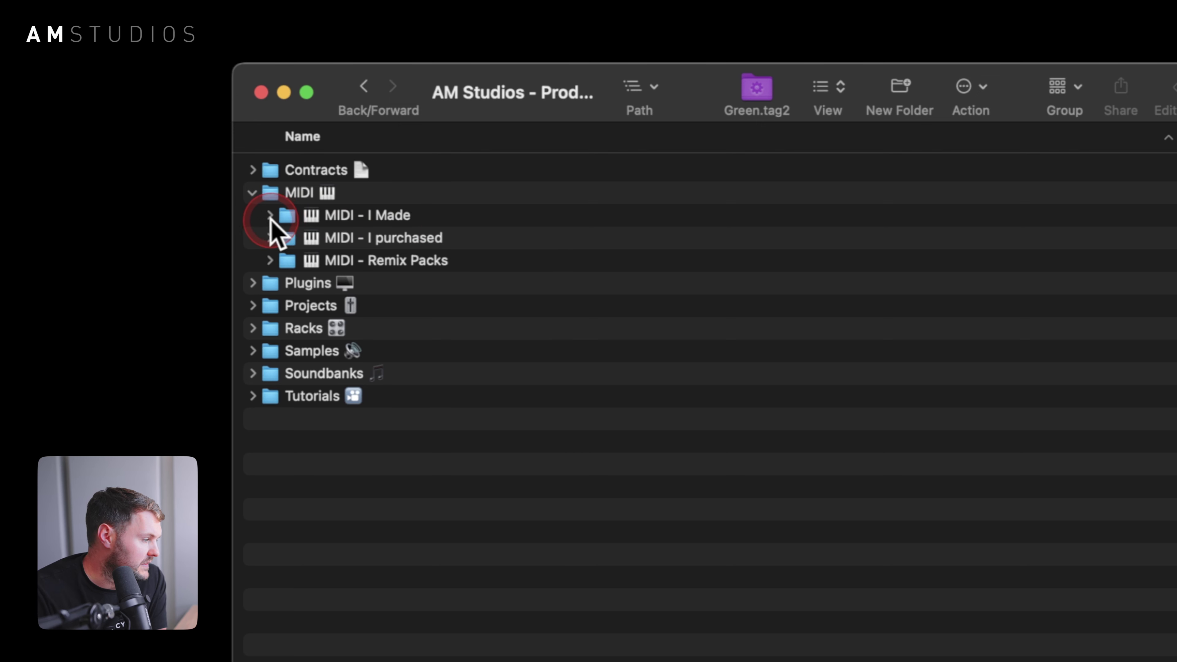
{"action": "left_click", "coordinate": [269, 216]}
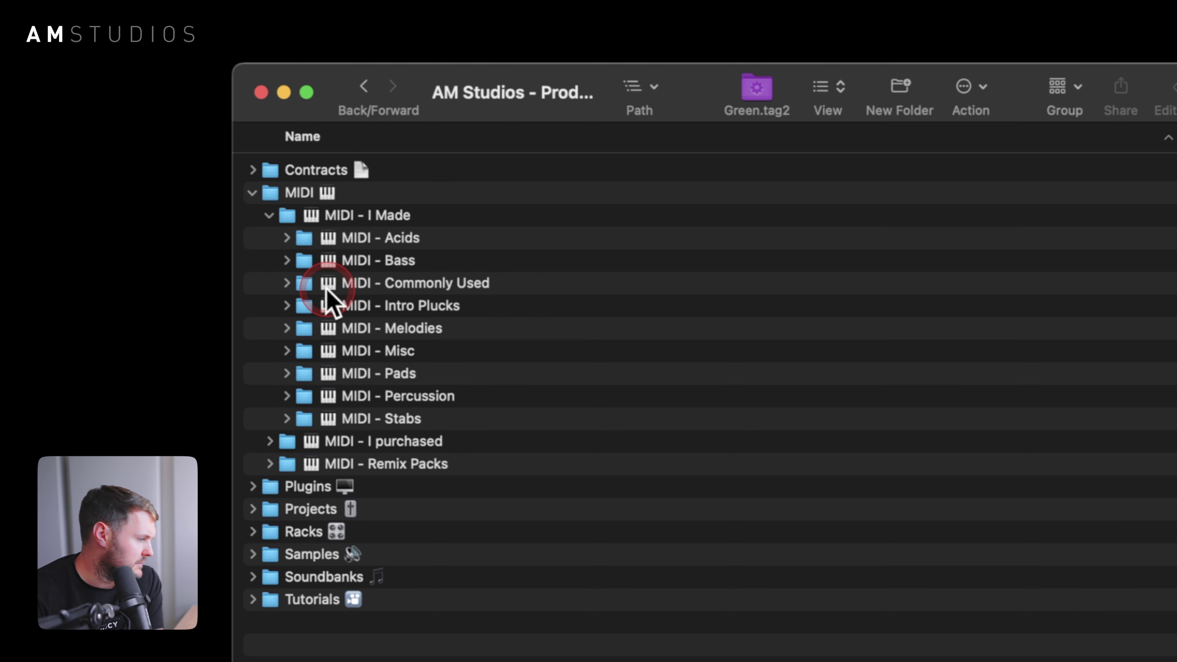
{"action": "left_click", "coordinate": [268, 216]}
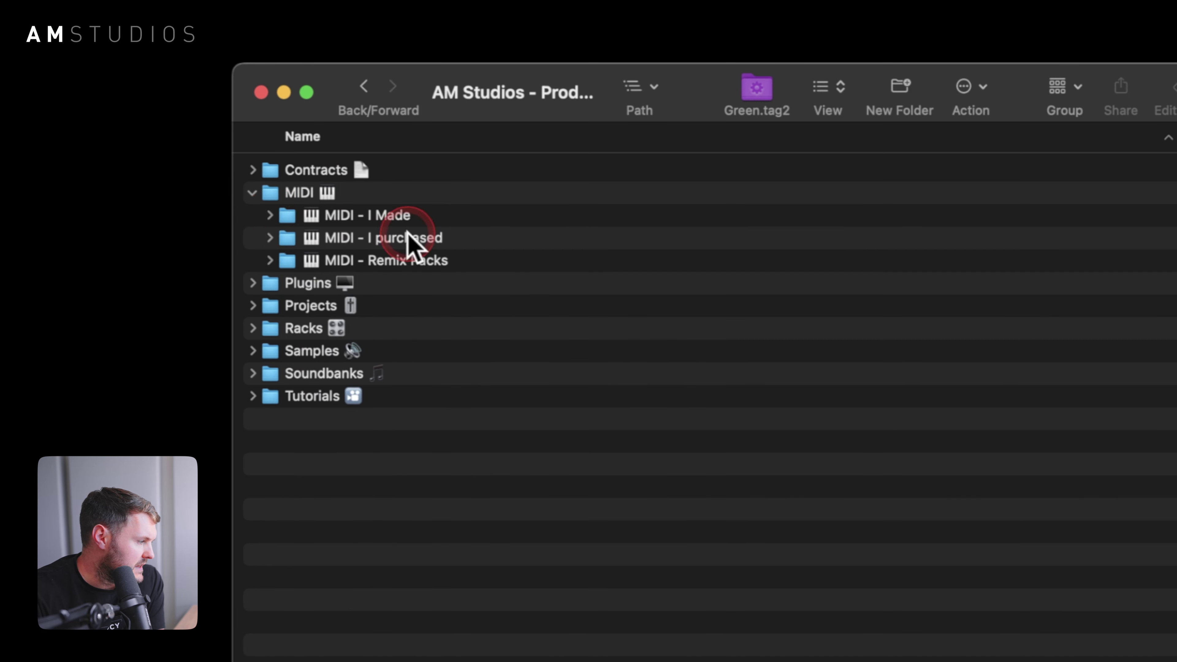
{"action": "left_click", "coordinate": [269, 238]}
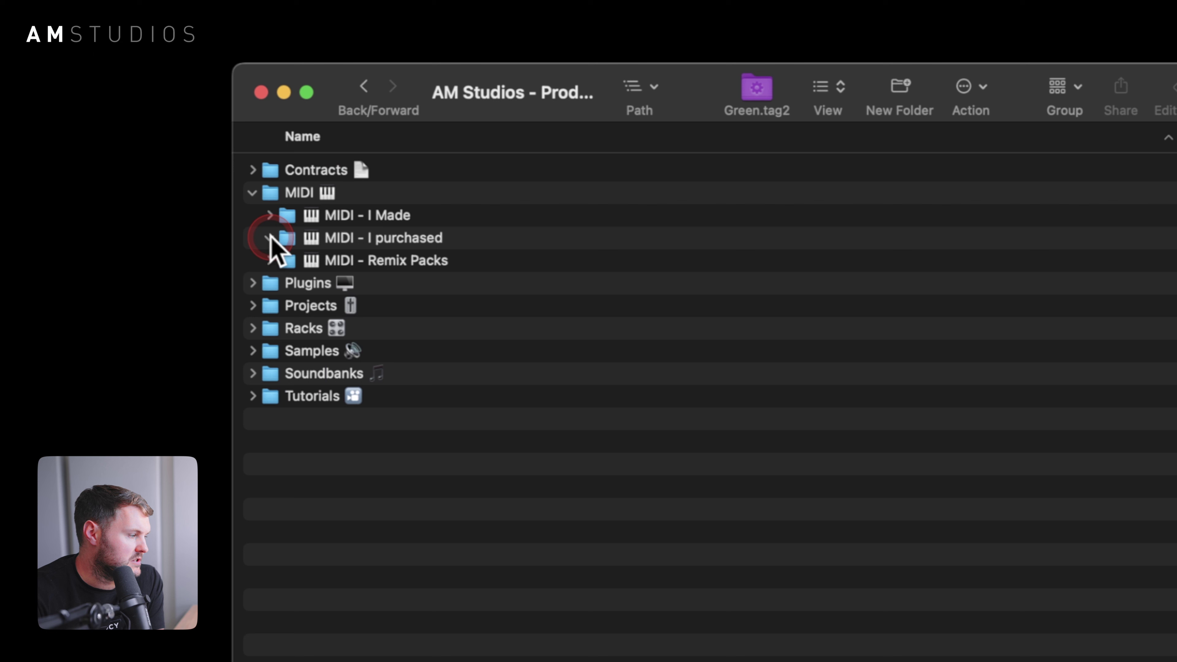
{"action": "left_click", "coordinate": [270, 261]}
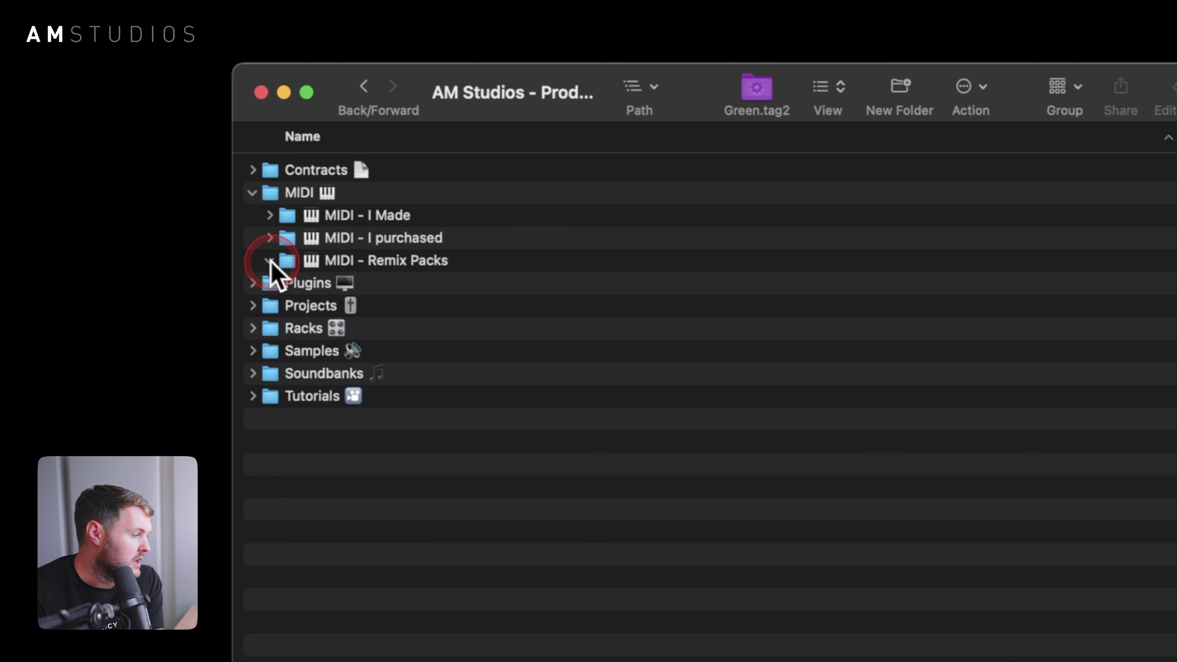
{"action": "left_click", "coordinate": [270, 261]}
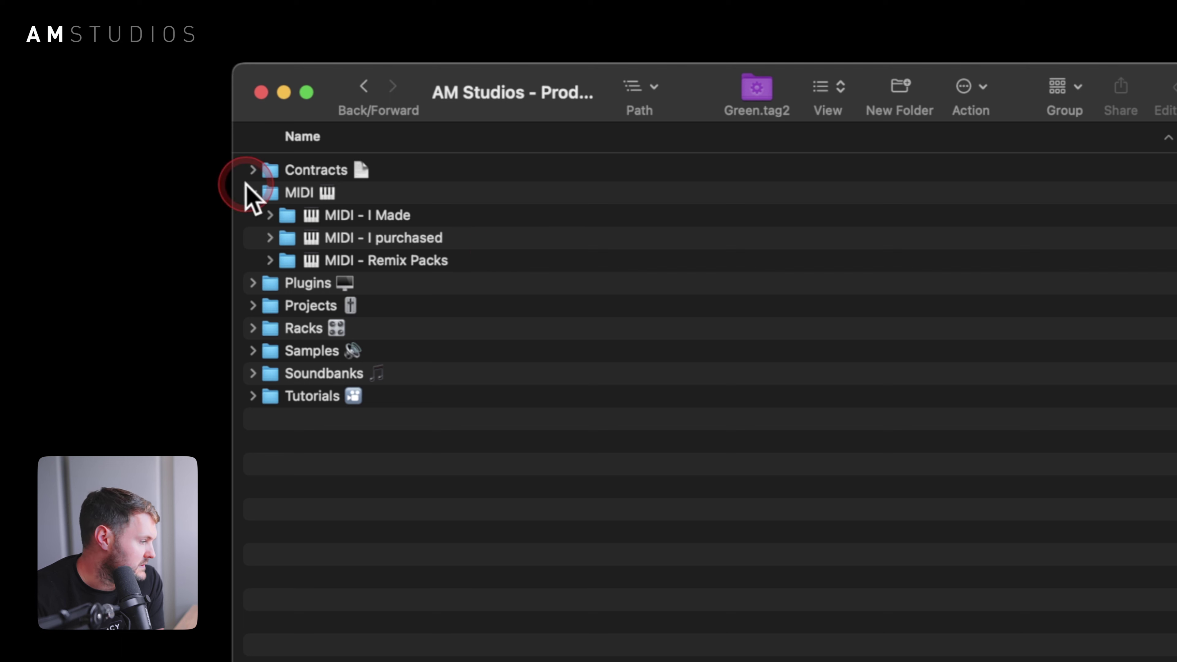
{"action": "left_click", "coordinate": [252, 192]}
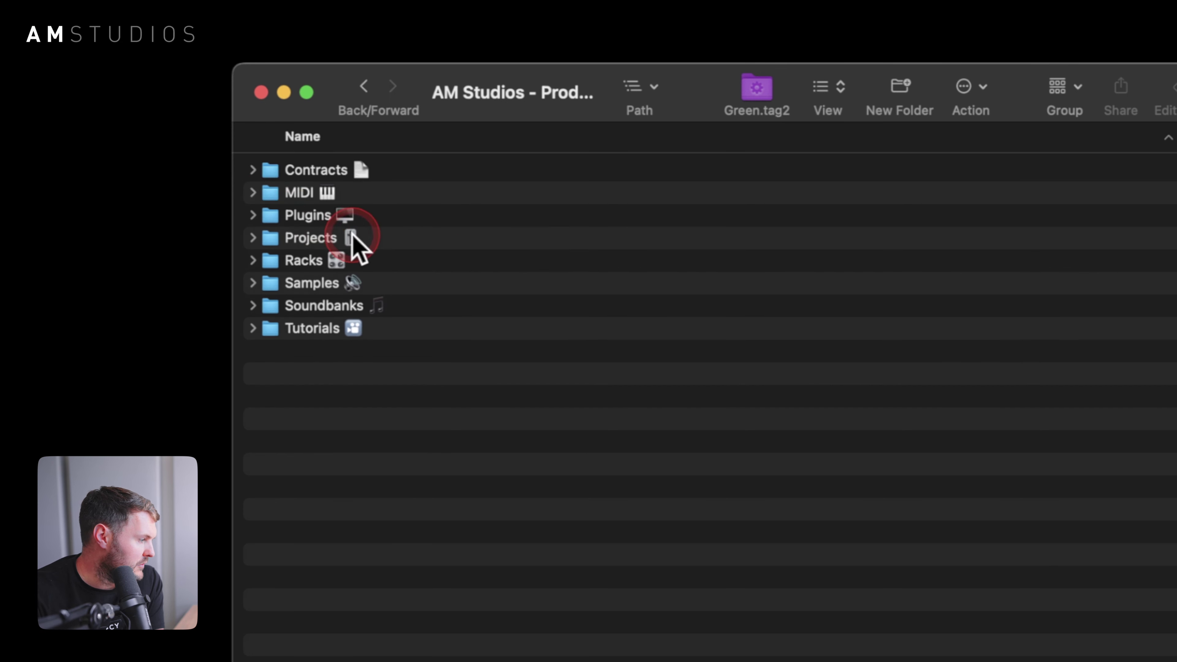
Step: Look inside the Plugins, Projects and Racks folders, including the Finished Projects subfolder, and return to the main production folder
{"action": "double_click", "coordinate": [316, 214]}
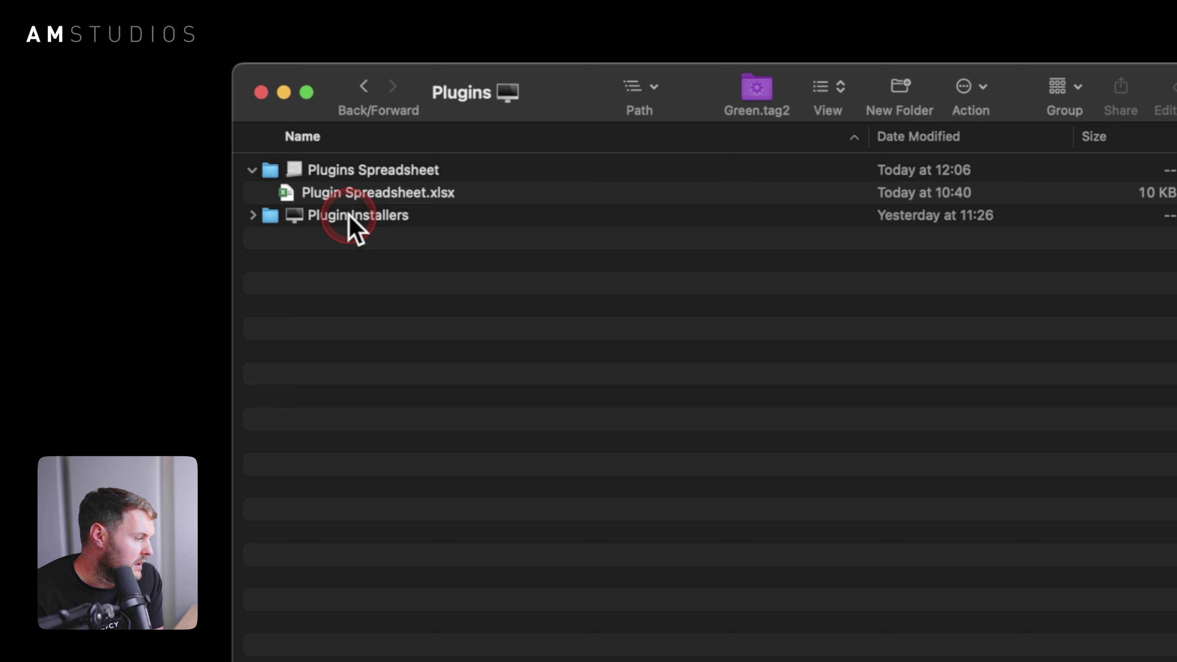
{"action": "left_click", "coordinate": [362, 89]}
{"action": "double_click", "coordinate": [311, 239]}
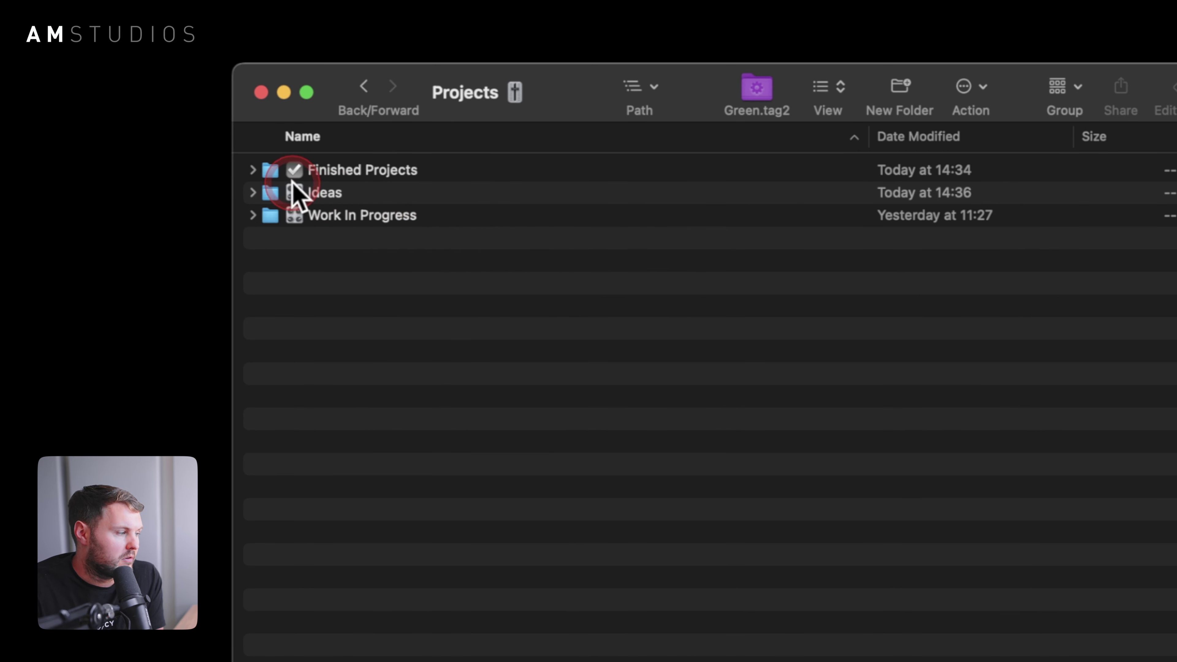
{"action": "left_click", "coordinate": [252, 171]}
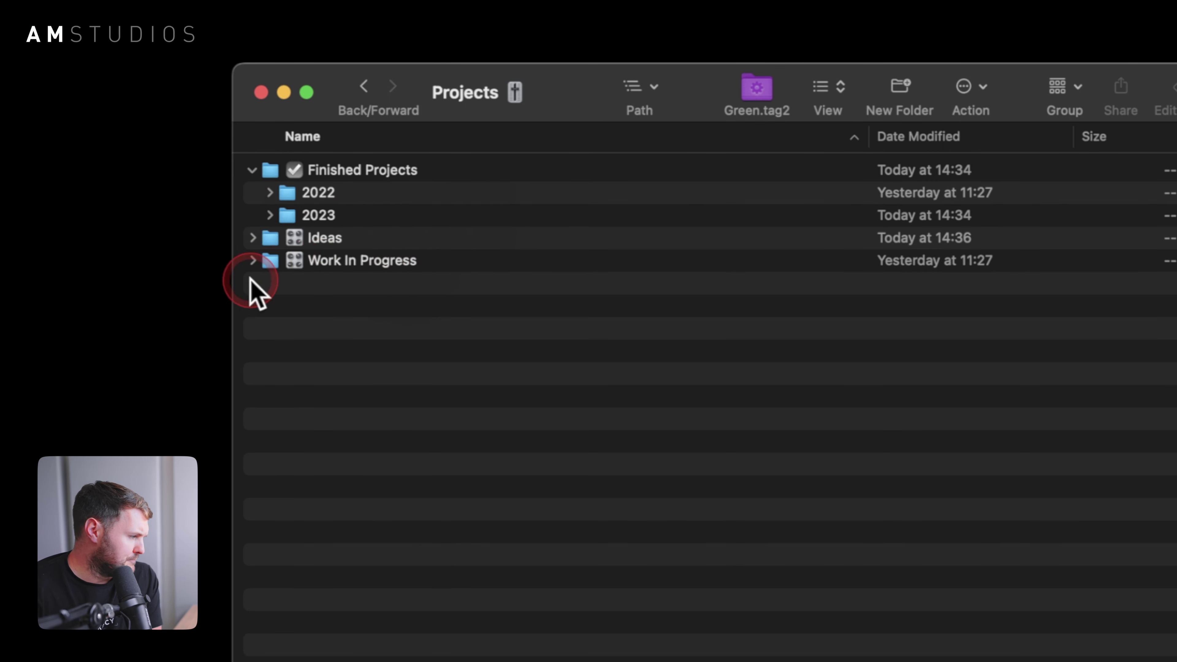
{"action": "left_click", "coordinate": [252, 170]}
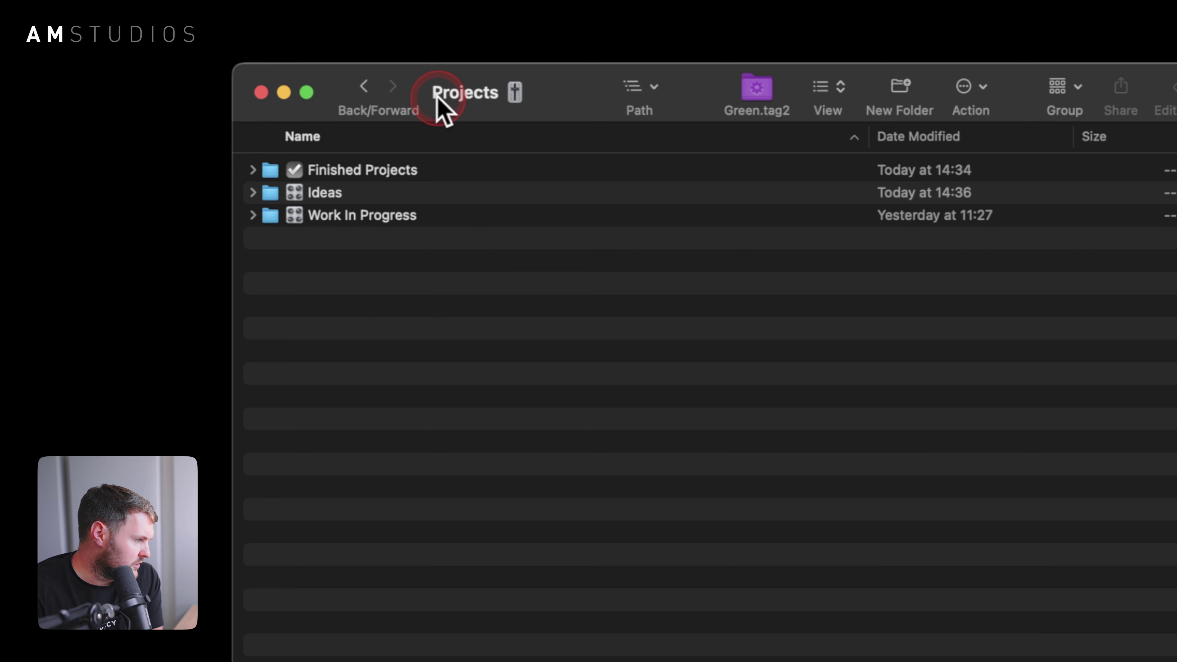
{"action": "left_click", "coordinate": [362, 88]}
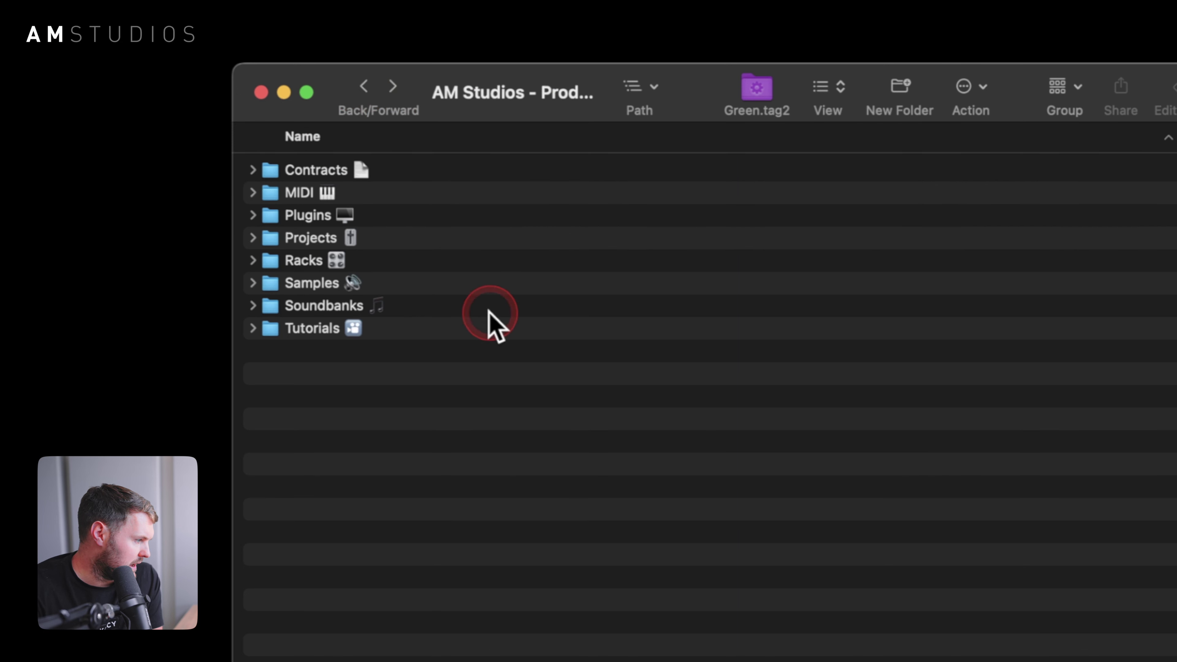
{"action": "double_click", "coordinate": [306, 260]}
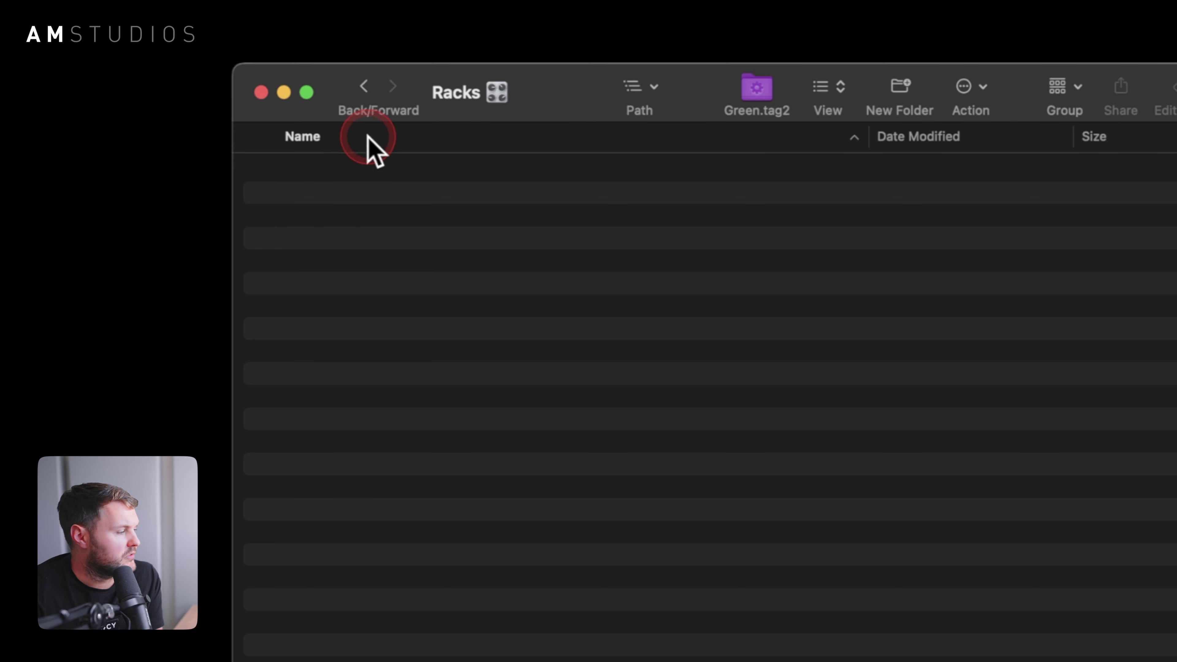
{"action": "left_click", "coordinate": [365, 89]}
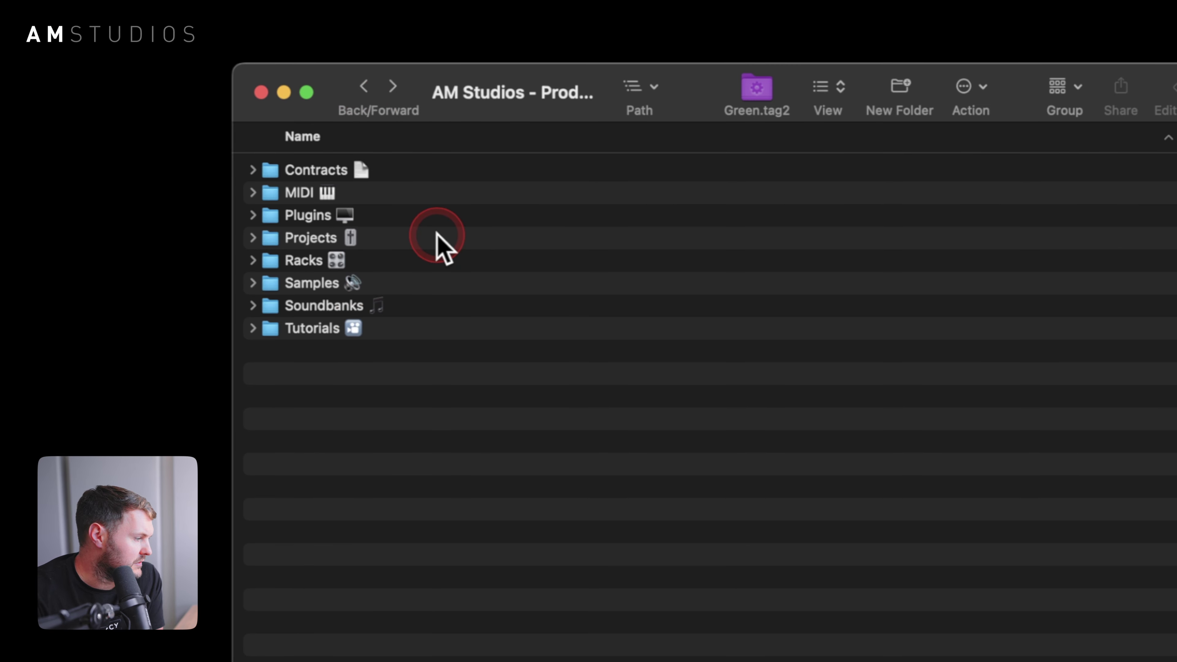
Step: Look through the FX folder and its Reverb Kicks samples within Samples I created, returning to the Samples I created folder
{"action": "double_click", "coordinate": [319, 284]}
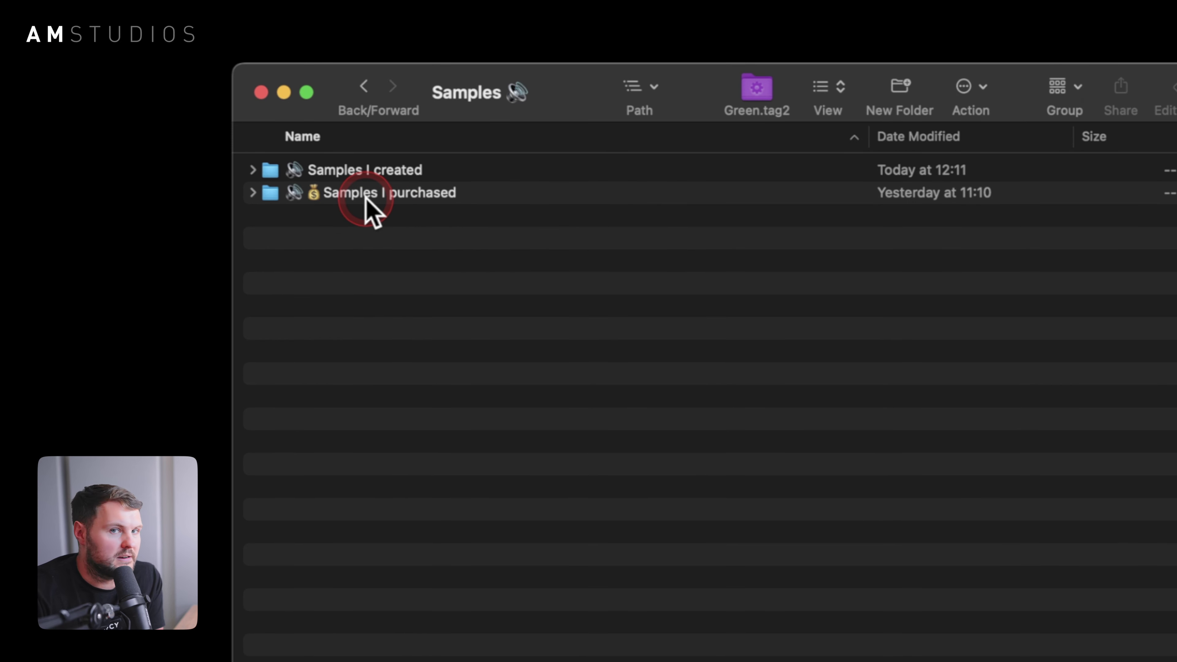
{"action": "double_click", "coordinate": [269, 170]}
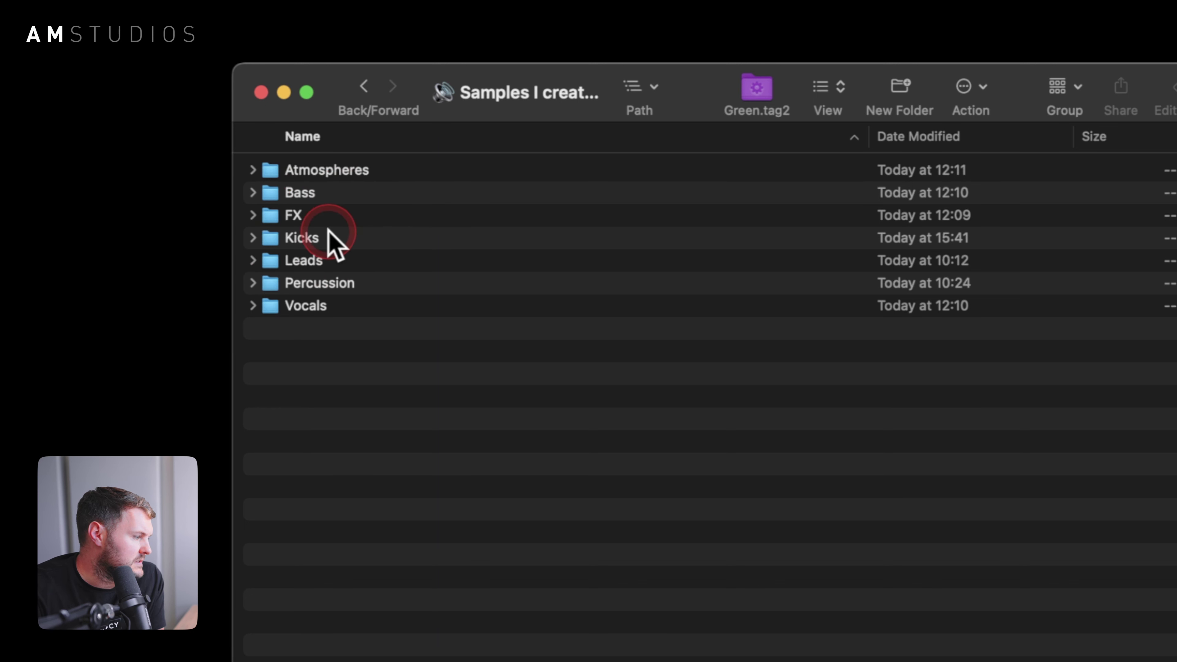
{"action": "double_click", "coordinate": [300, 214]}
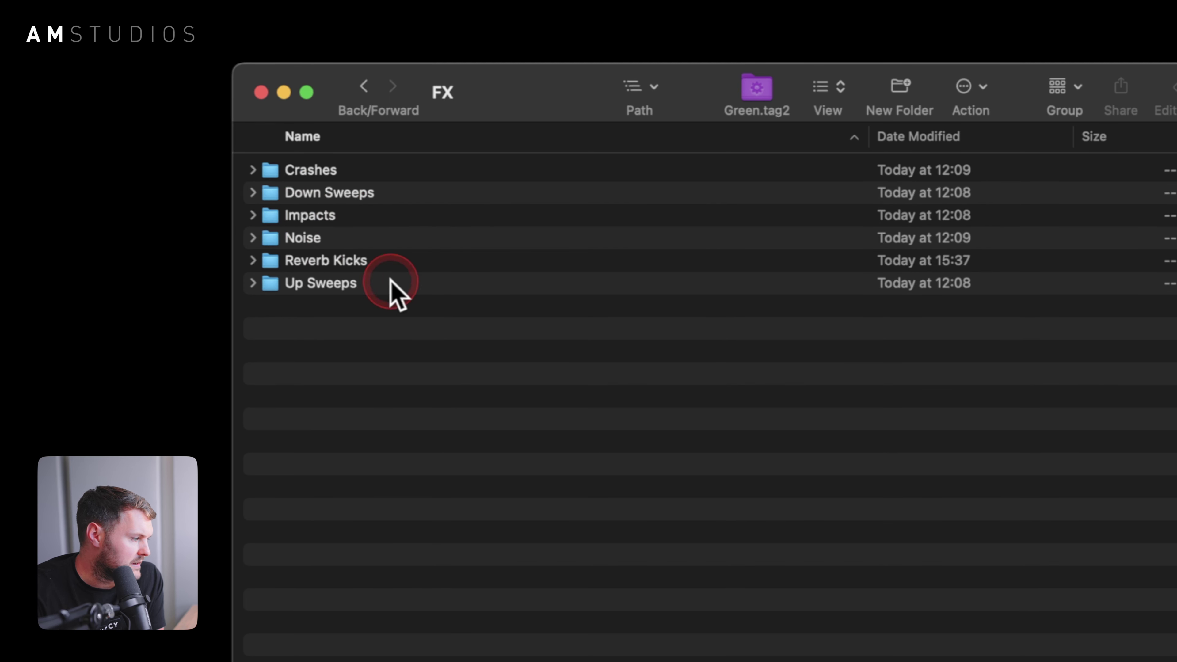
{"action": "left_click", "coordinate": [338, 262]}
{"action": "double_click", "coordinate": [339, 262]}
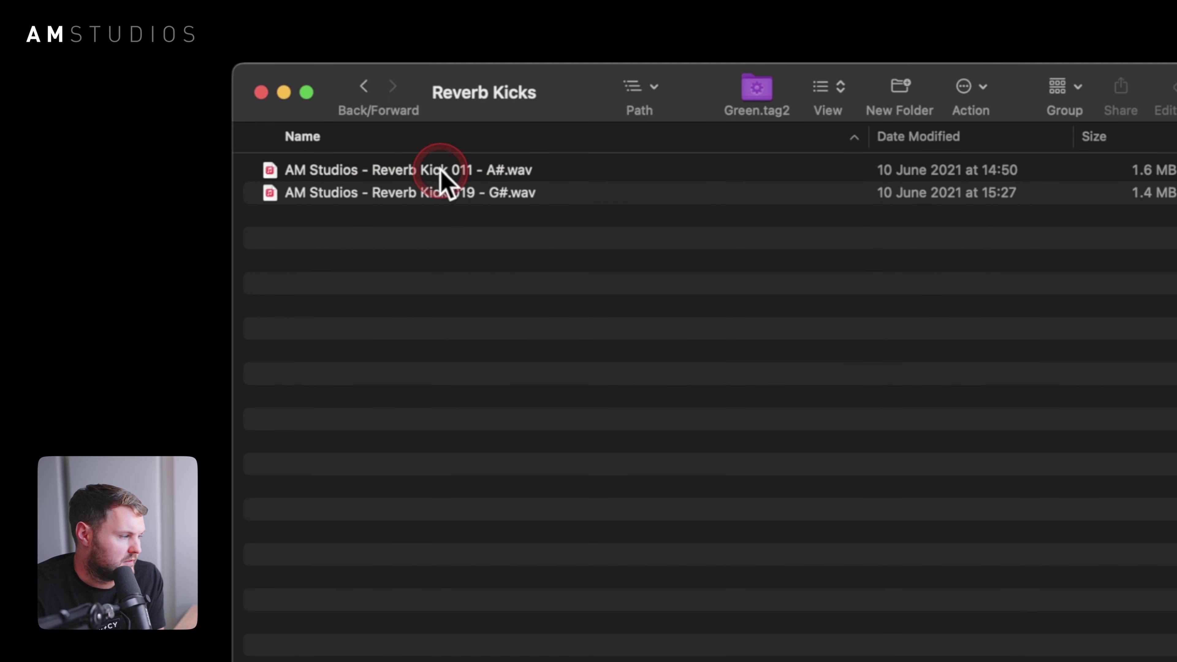
{"action": "left_click", "coordinate": [365, 89]}
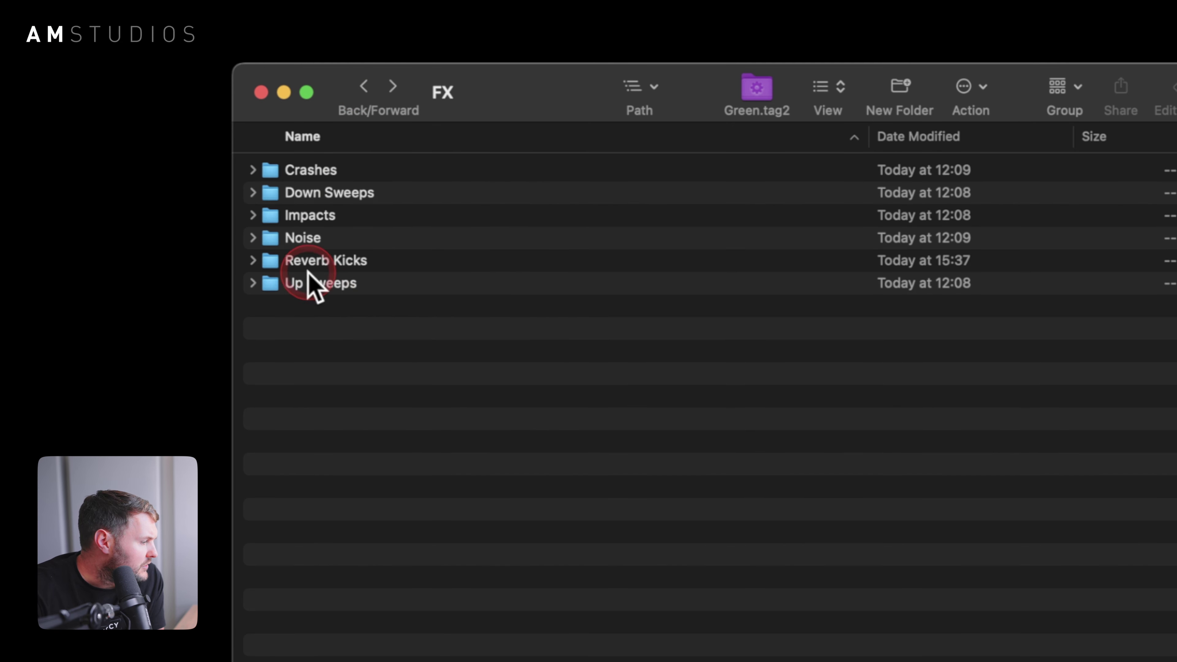
{"action": "left_click", "coordinate": [363, 91]}
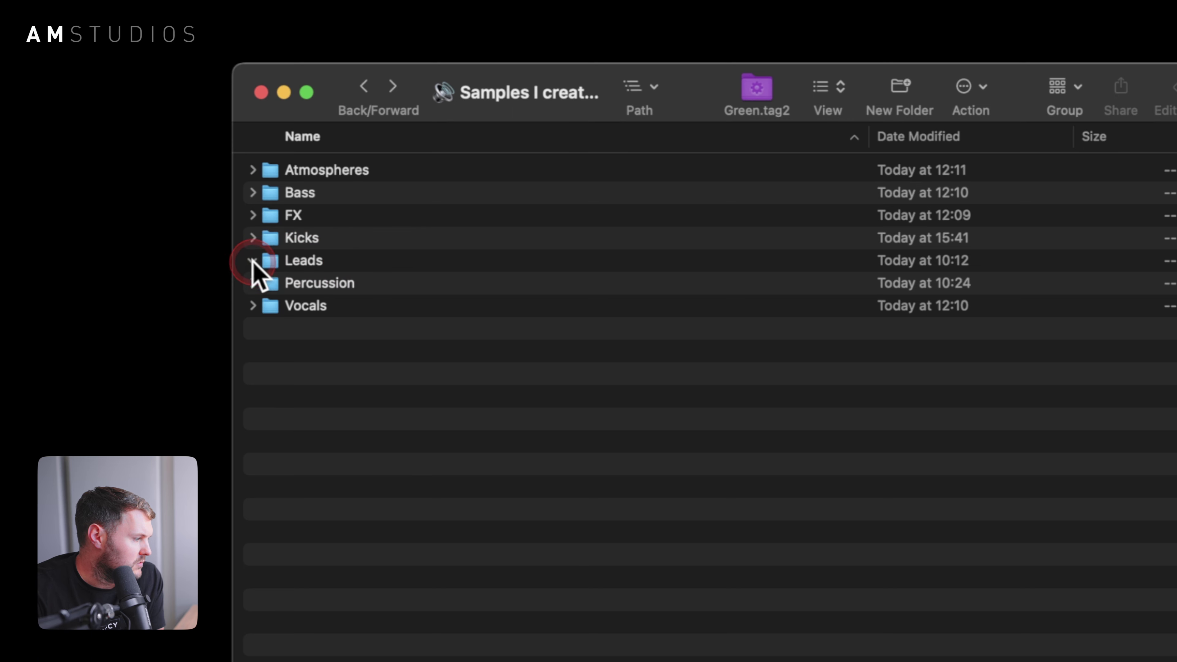
Step: Examine the Kicks samples and the Percussion folder's Claps and Cymbals subfolders
{"action": "left_click", "coordinate": [250, 239]}
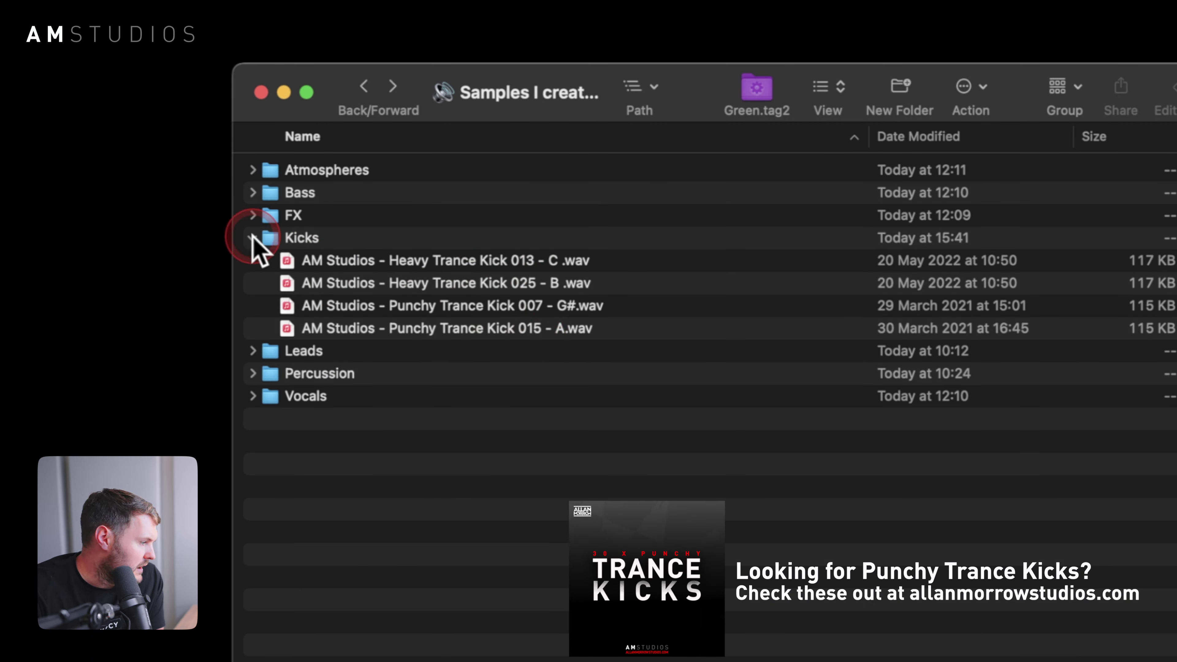
{"action": "left_click", "coordinate": [252, 237]}
{"action": "left_click", "coordinate": [277, 284]}
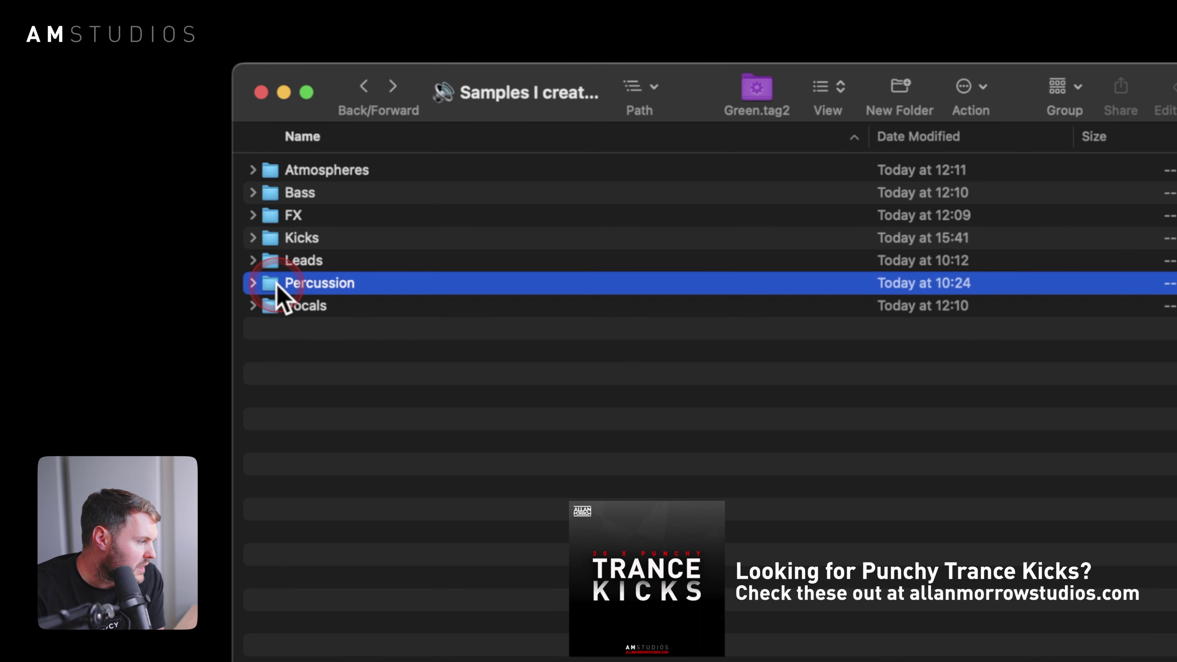
{"action": "double_click", "coordinate": [277, 283]}
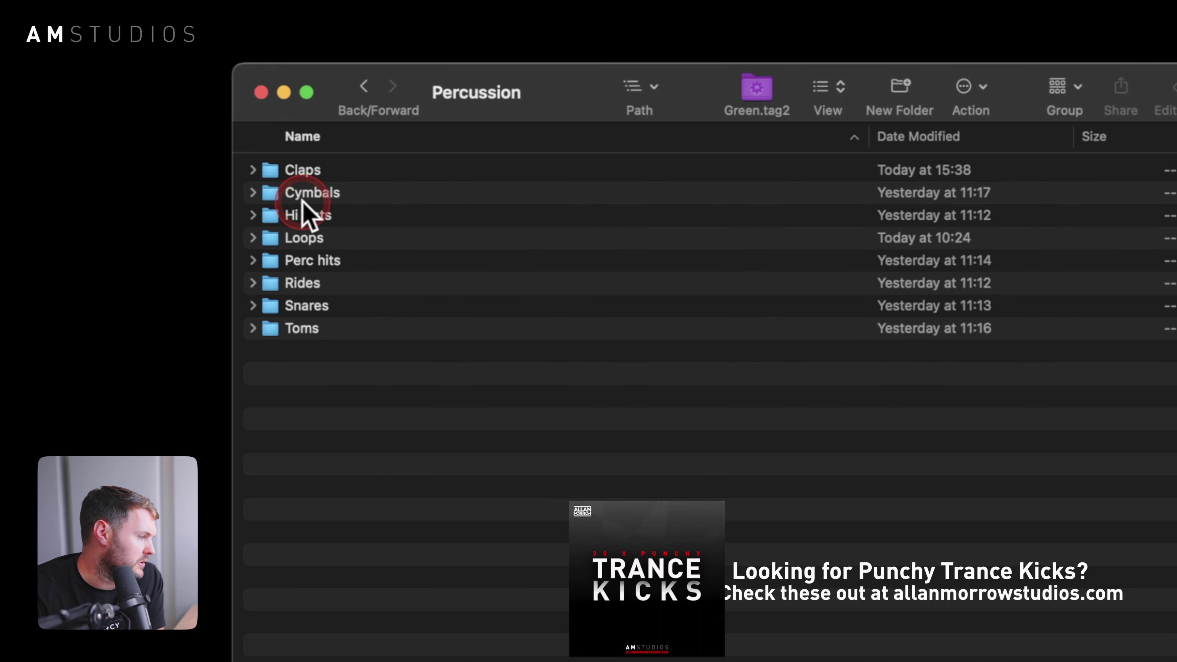
{"action": "left_click", "coordinate": [252, 171]}
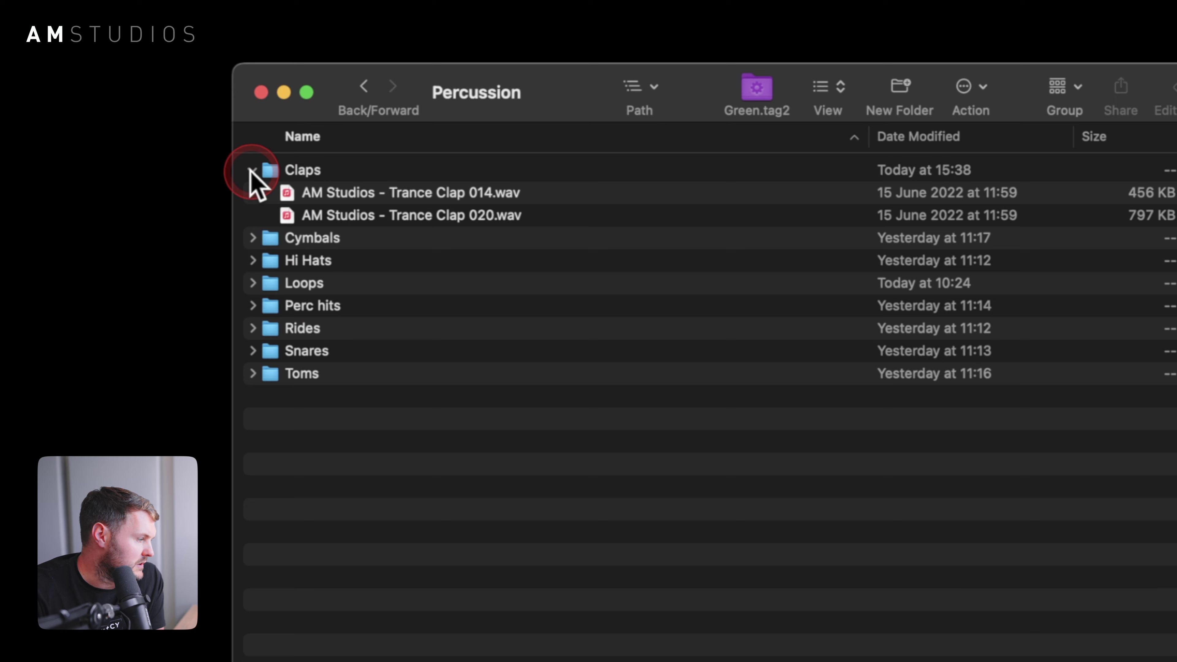
{"action": "left_click", "coordinate": [250, 170]}
{"action": "left_click", "coordinate": [250, 192]}
{"action": "left_click", "coordinate": [252, 193]}
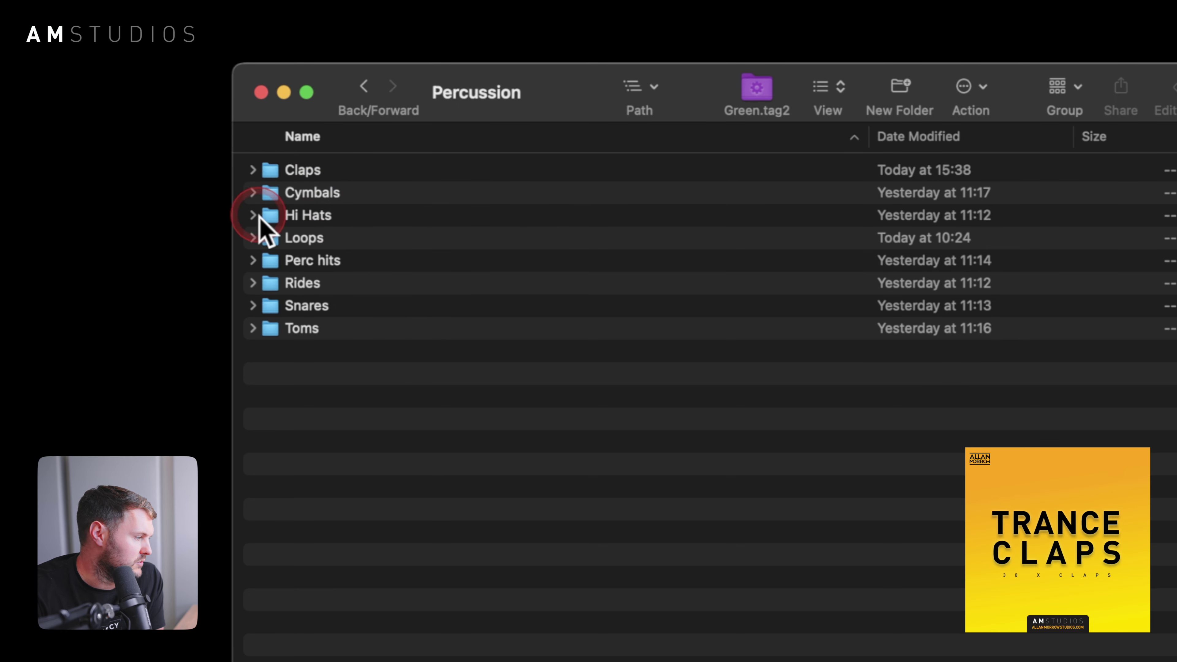
Step: Return to Samples I created and view the subfolders of the Vocals folder
{"action": "left_click", "coordinate": [366, 87]}
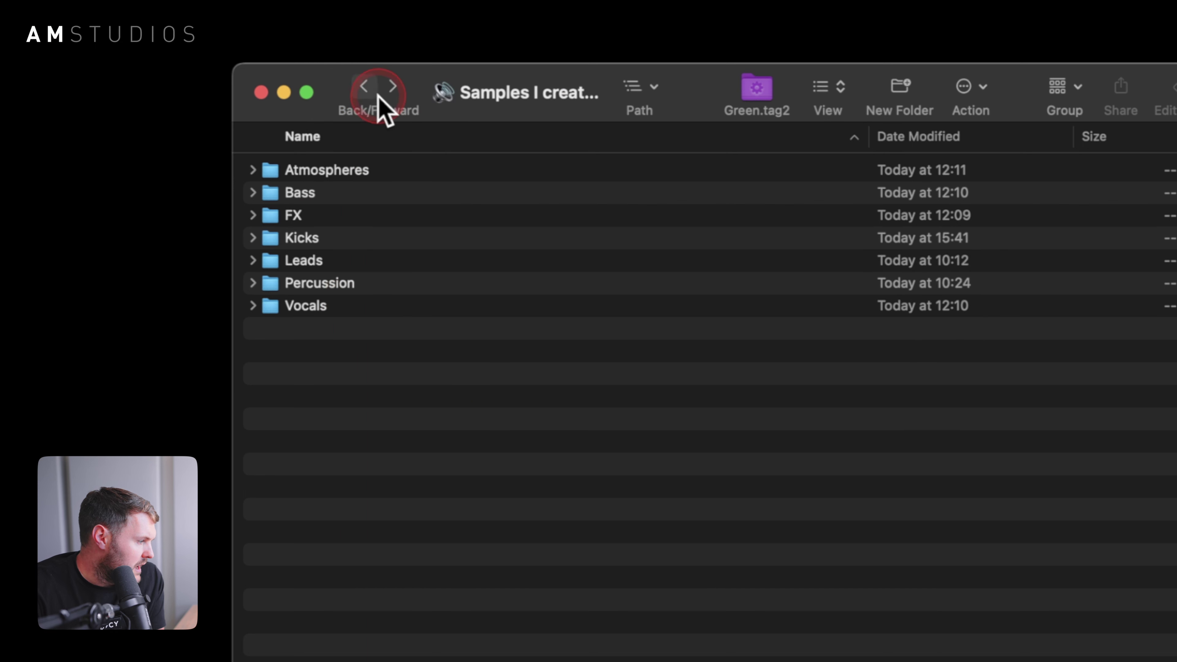
{"action": "left_click", "coordinate": [251, 306]}
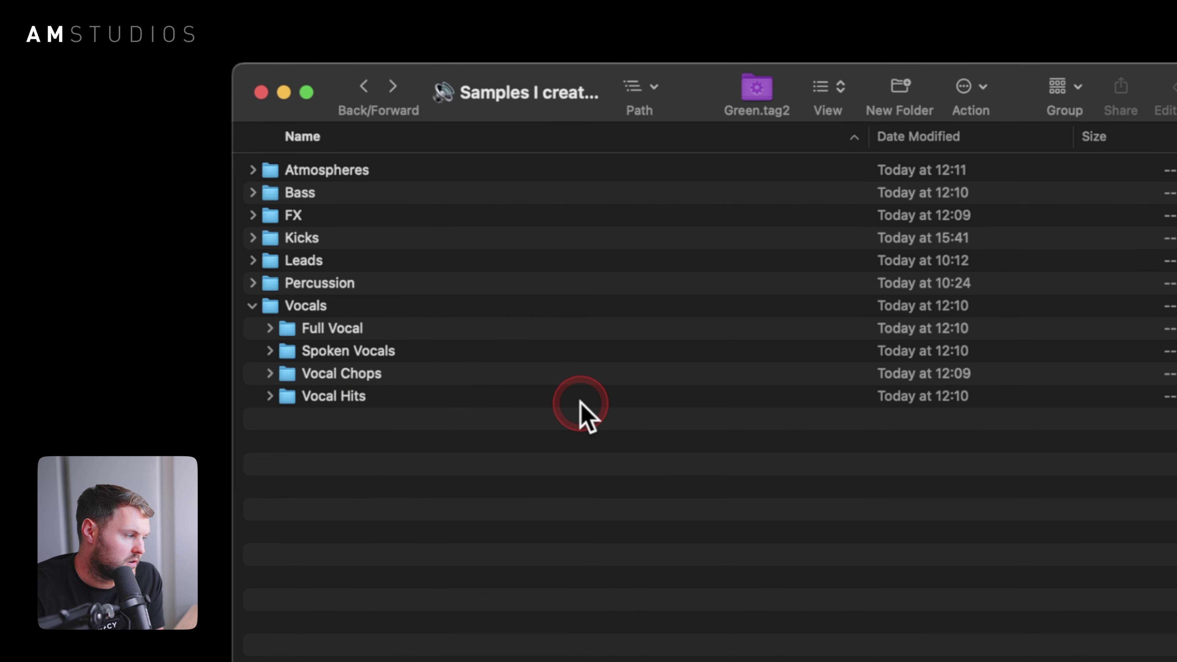
{"action": "left_click", "coordinate": [252, 305]}
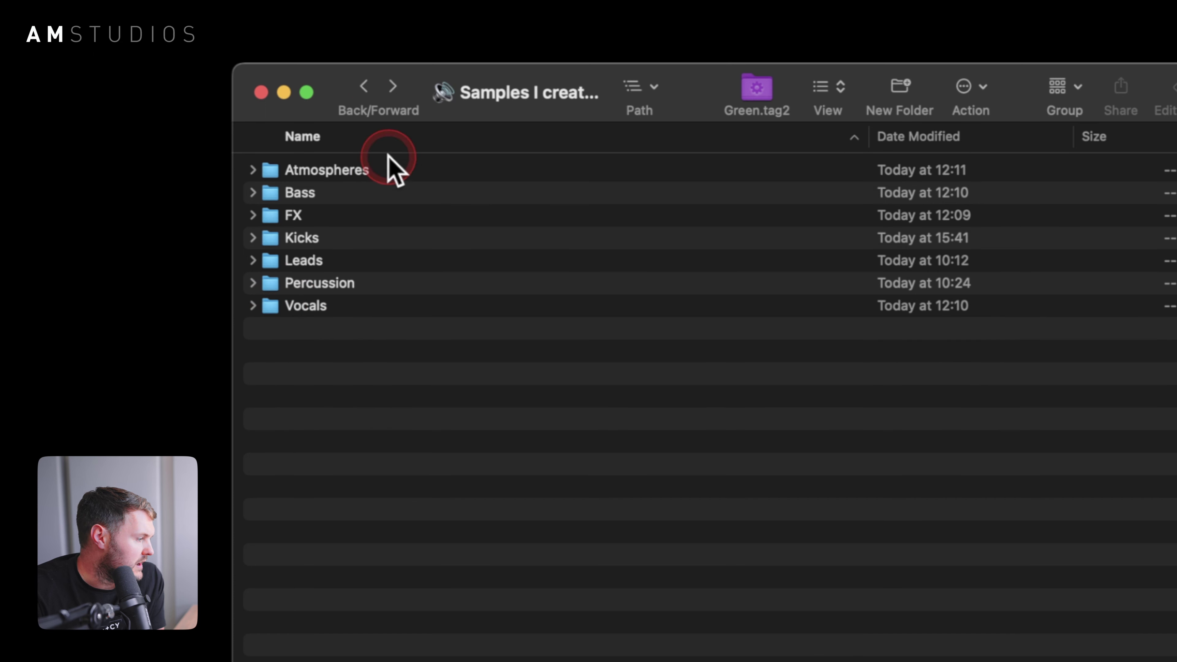
Step: Go back to the main production folder and open the Soundbanks folder to view its synth subfolders
{"action": "left_click", "coordinate": [366, 87]}
{"action": "left_click", "coordinate": [365, 88]}
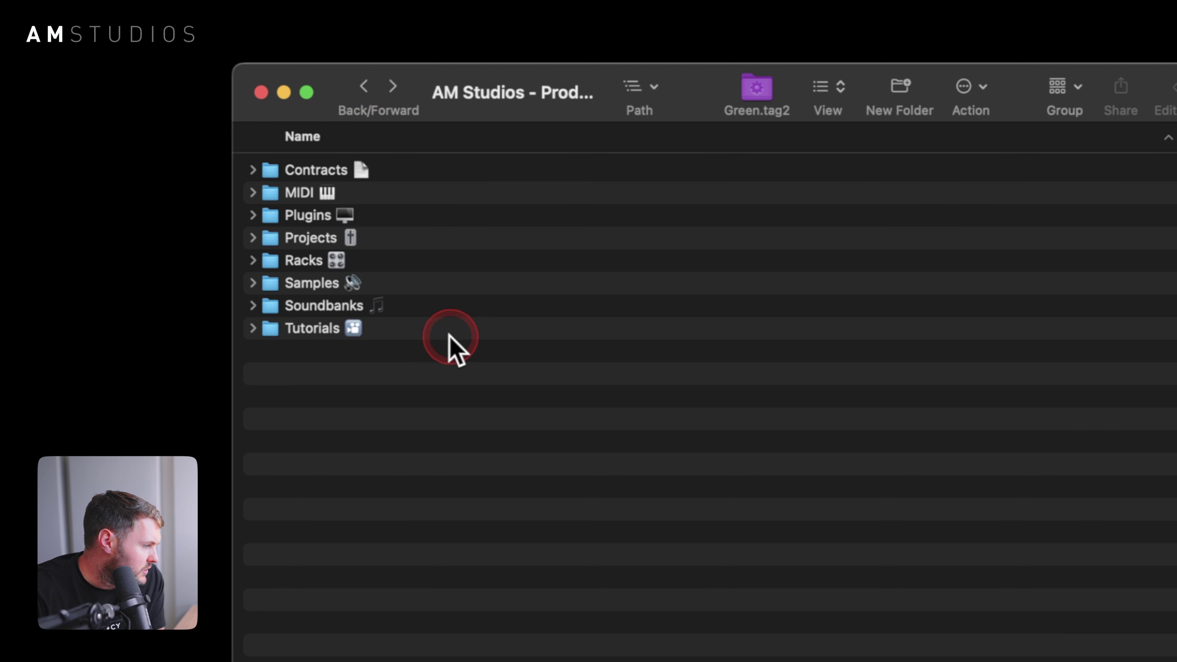
{"action": "double_click", "coordinate": [326, 306]}
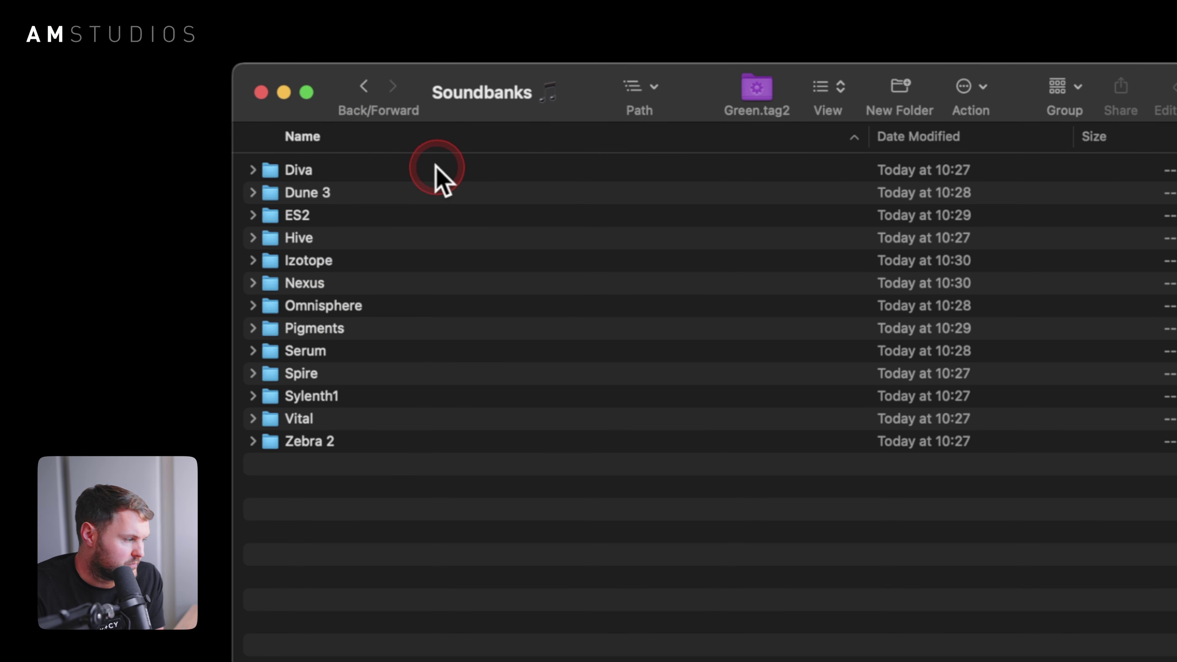